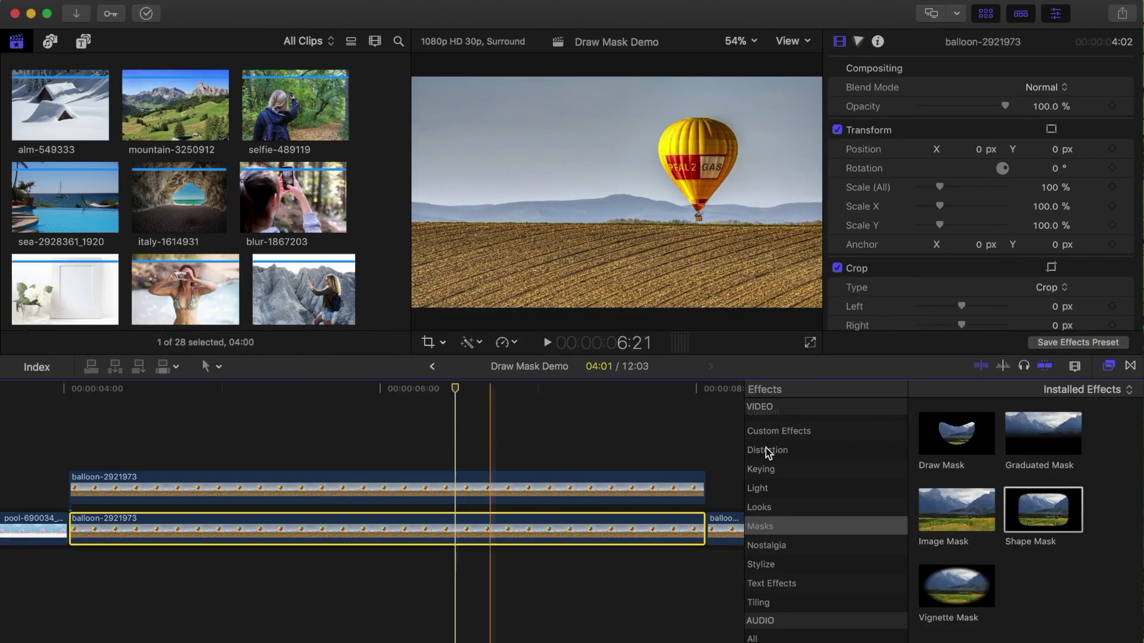
# Step: Apply a Draw Mask to the balloon clip and set the viewer zoom to 200%
pyautogui.moveTo(957, 434); pyautogui.dragTo(460, 529)
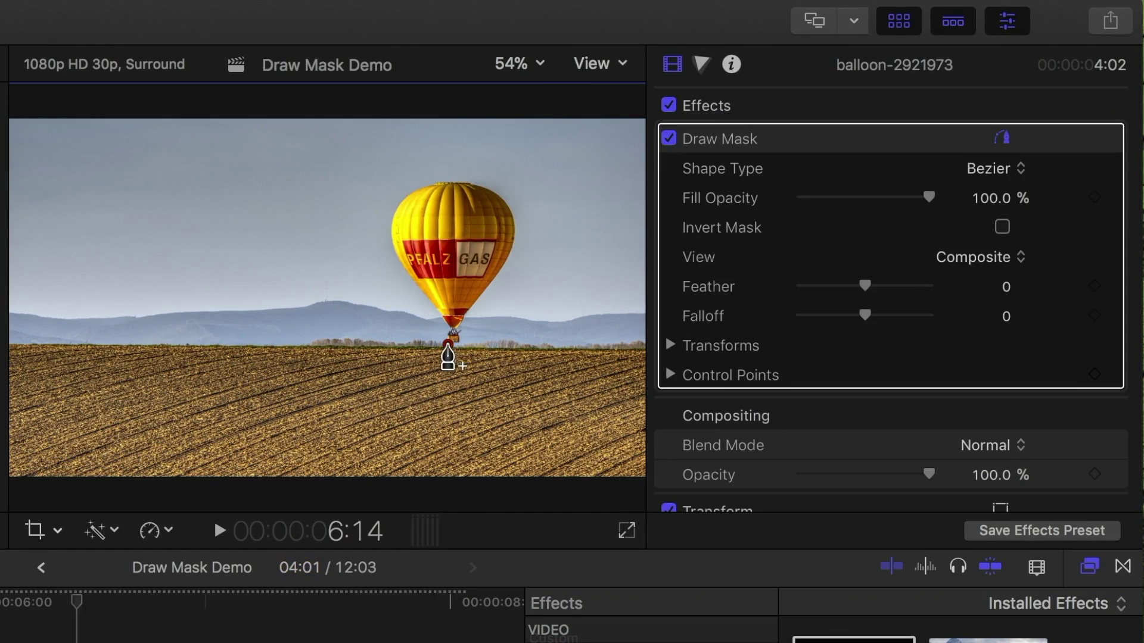
pyautogui.click(517, 63)
pyautogui.click(538, 231)
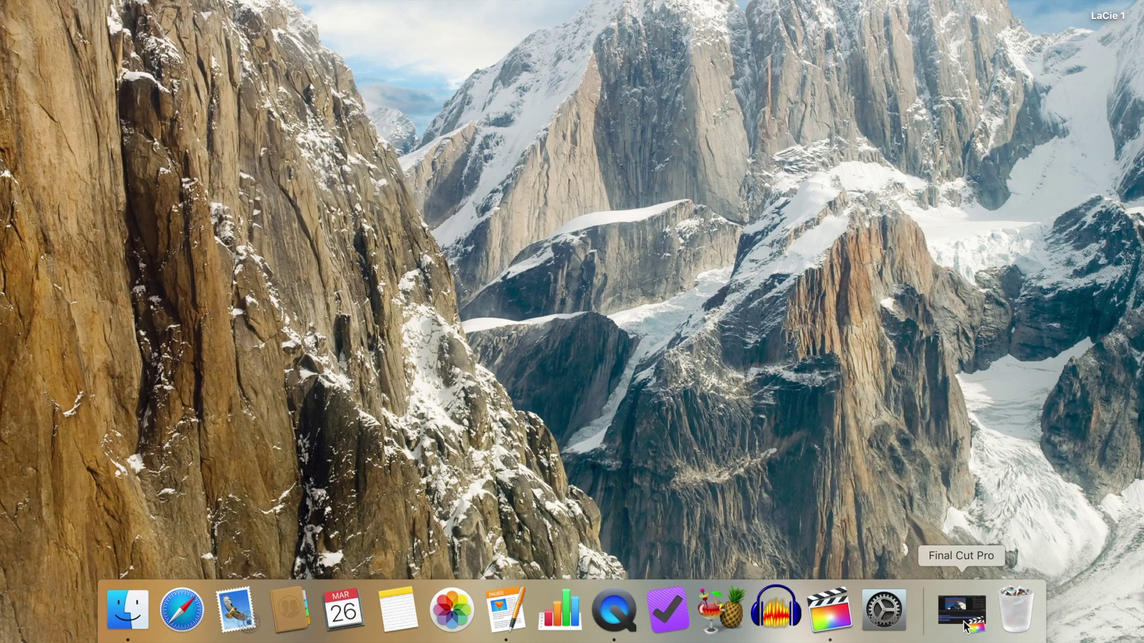
# Step: Return to Final Cut Pro, play to 17:24, and stack a Hot Air Balloon copy above FREEDOM
pyautogui.click(961, 617)
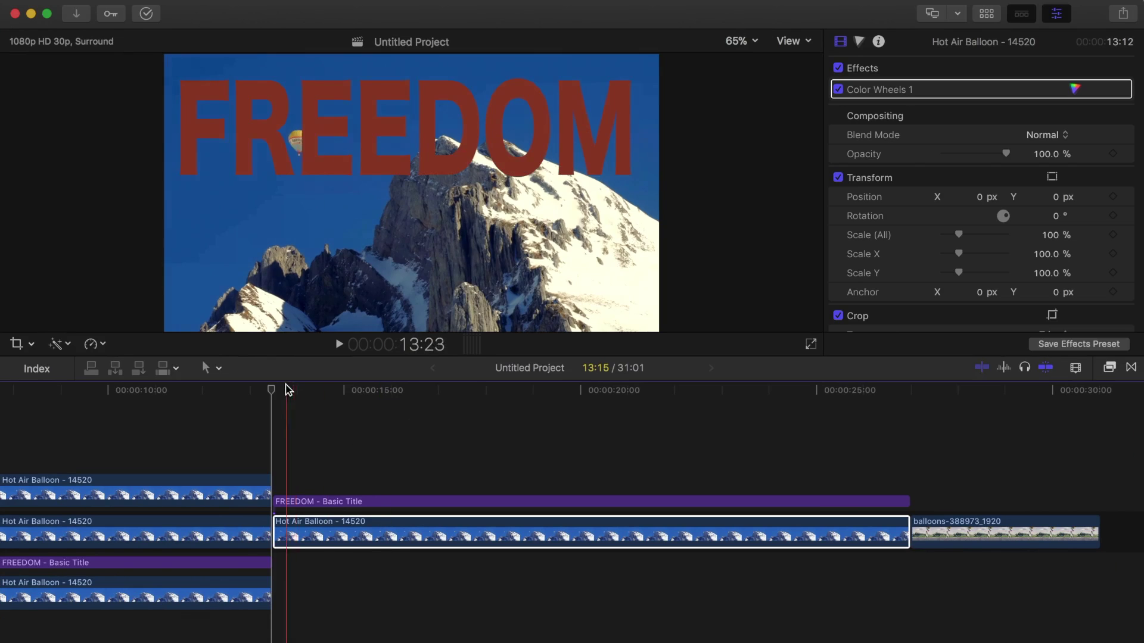
pyautogui.press('space')
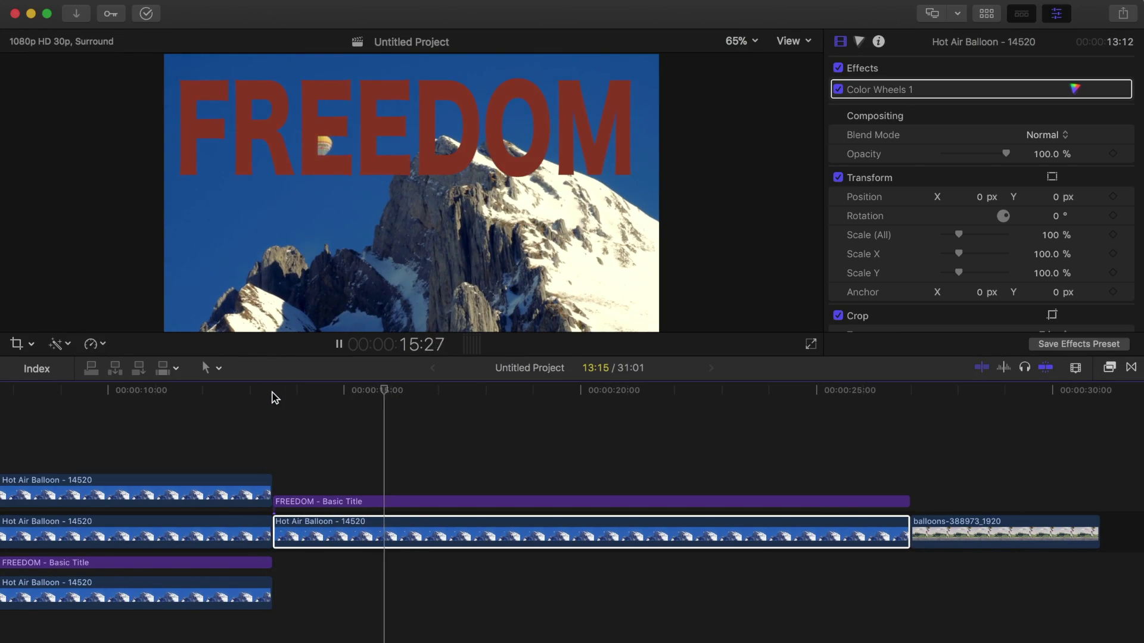
pyautogui.press('space')
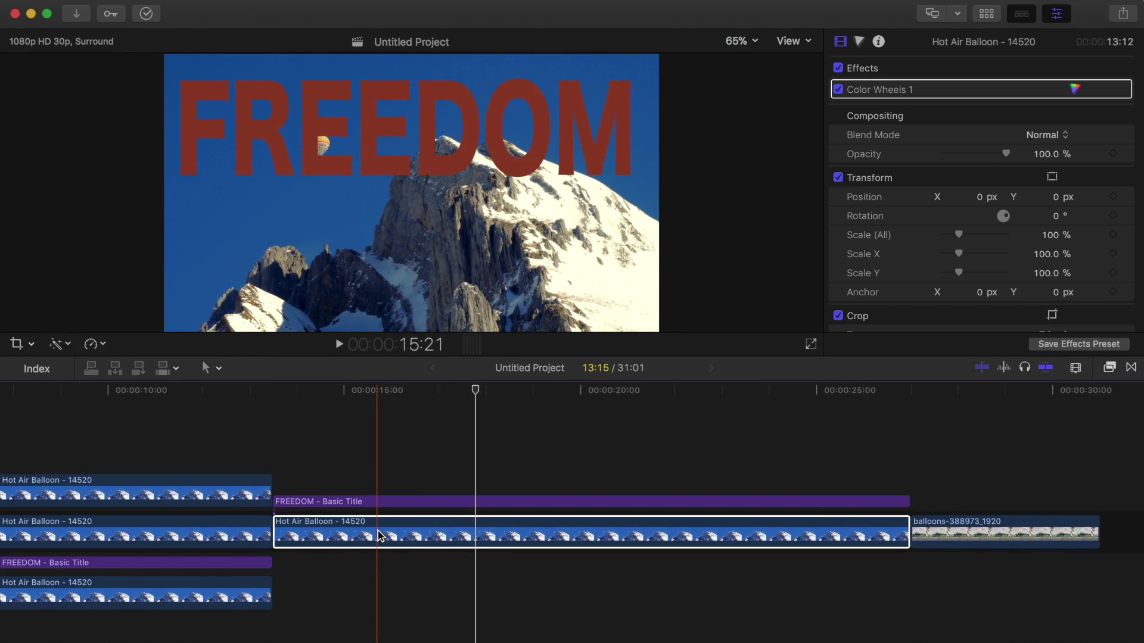
pyautogui.moveTo(379, 536); pyautogui.dragTo(380, 443)
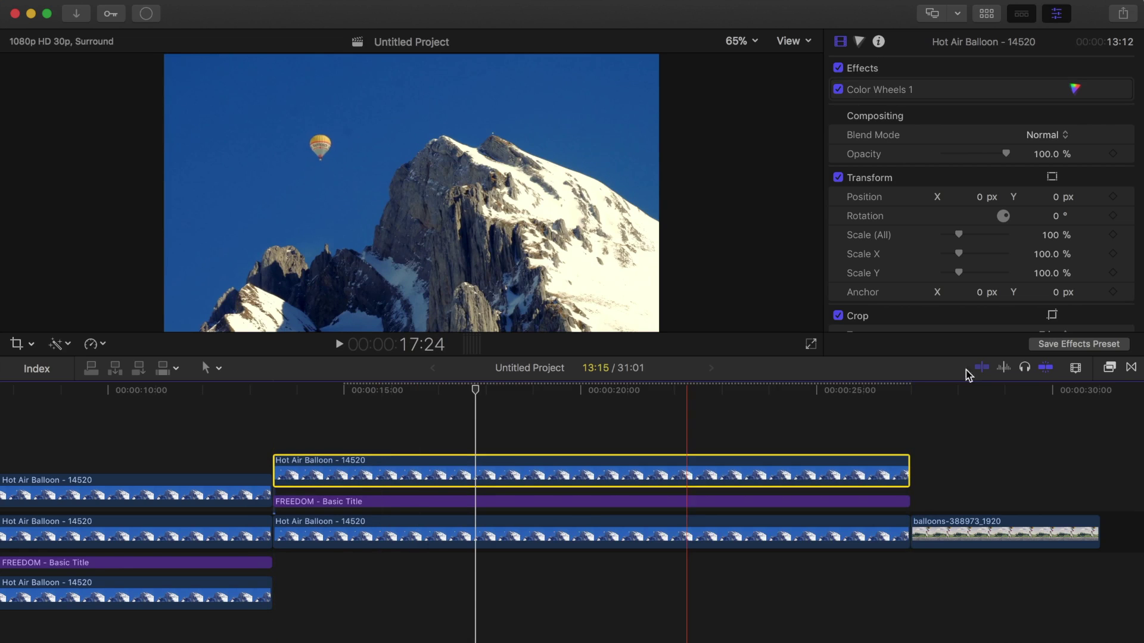
# Step: Apply a Draw Mask to the top balloon copy, place the first point, and zoom to 200%
pyautogui.click(1110, 368)
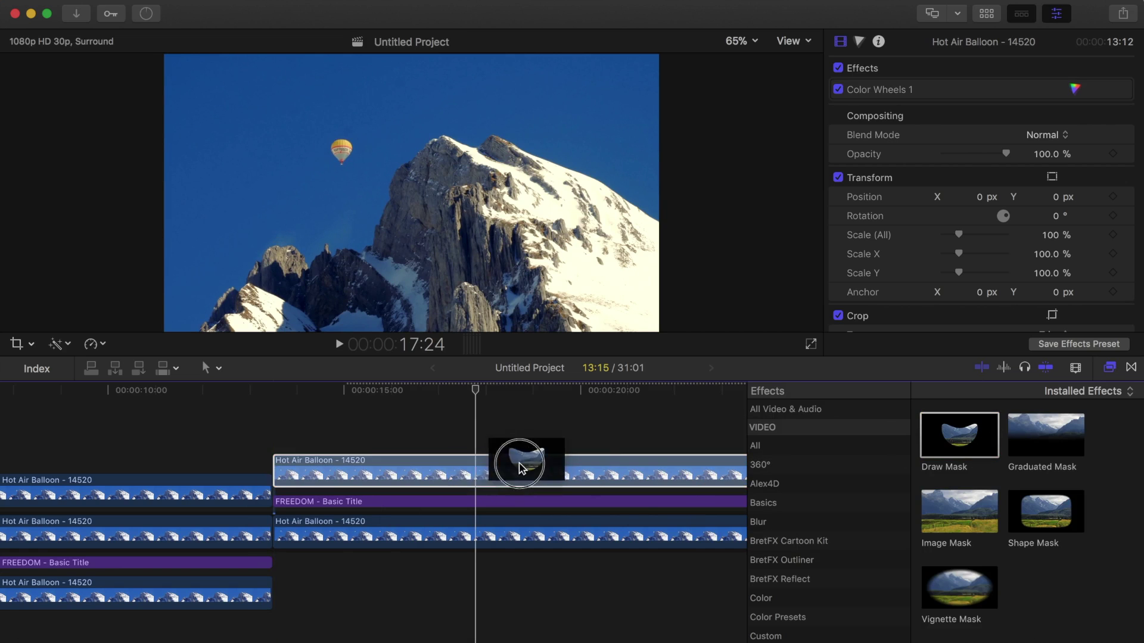
pyautogui.moveTo(972, 444); pyautogui.dragTo(483, 476)
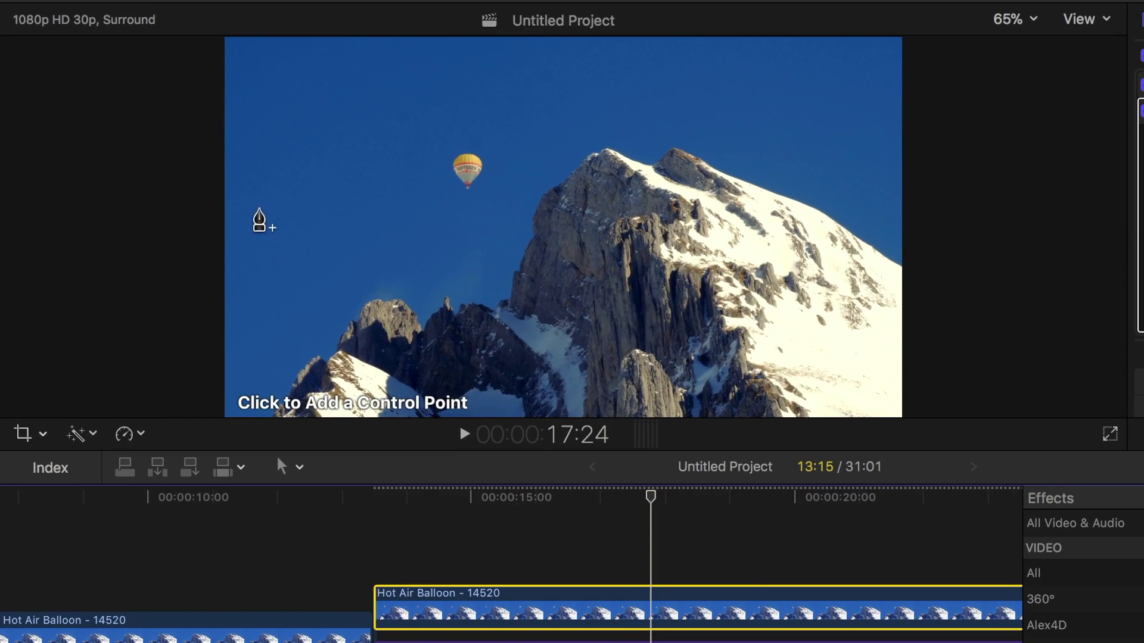
pyautogui.click(349, 269)
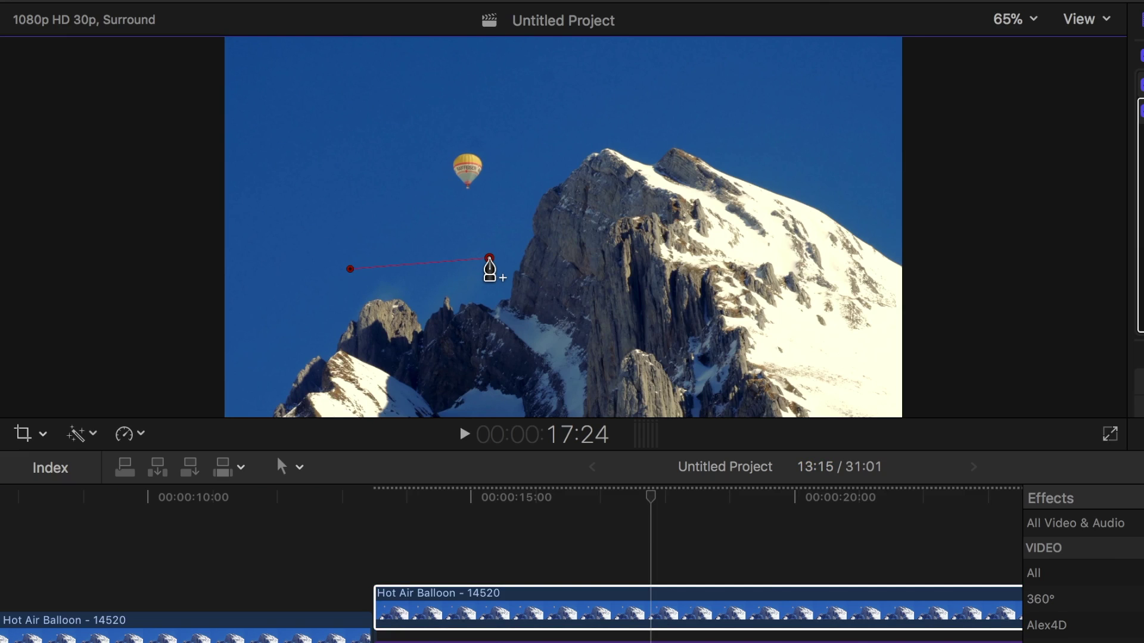
pyautogui.click(1033, 19)
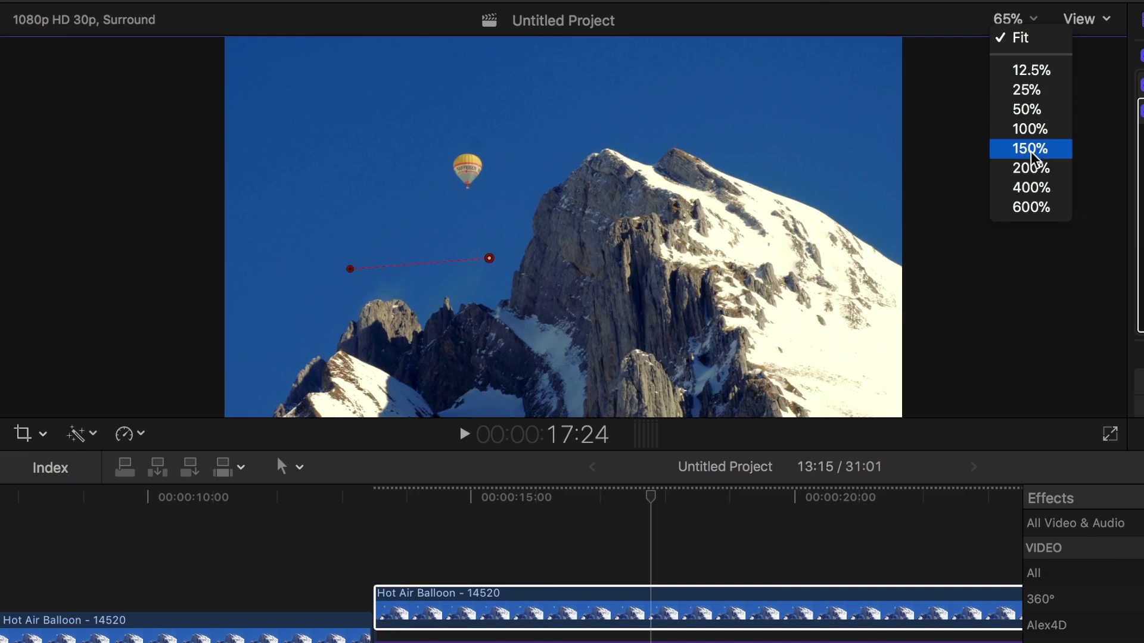
pyautogui.click(1019, 168)
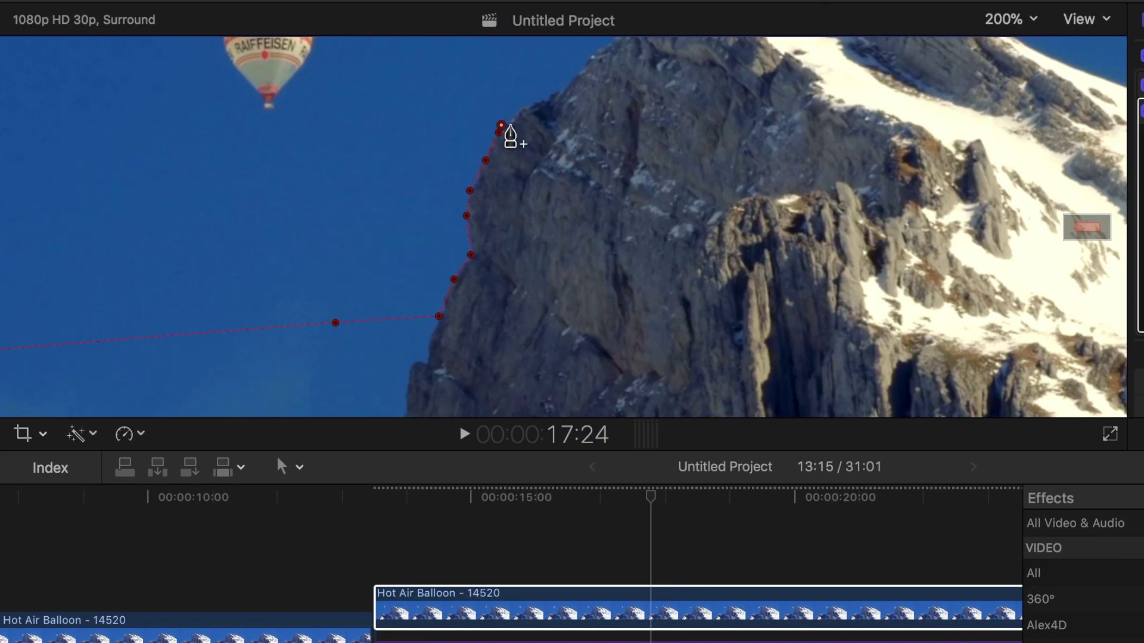
# Step: Add mask points along the mountain ridge out to the right frame edge
pyautogui.click(555, 98)
pyautogui.click(593, 69)
pyautogui.hscroll(5, 592, 69)
pyautogui.click(447, 139)
pyautogui.click(541, 140)
pyautogui.click(688, 126)
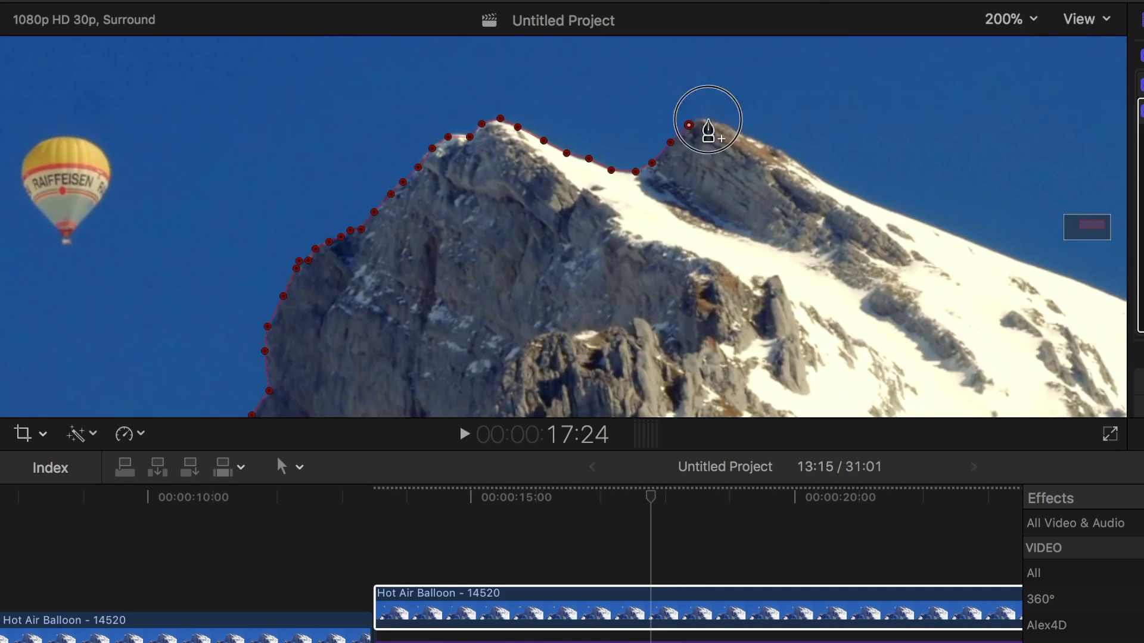
pyautogui.click(844, 191)
pyautogui.click(975, 241)
pyautogui.click(1088, 282)
pyautogui.hscroll(5, 1087, 282)
pyautogui.click(1010, 265)
# Step: At 50% zoom, add a point below the ridge, close the shape, and fit the viewer
pyautogui.click(1032, 18)
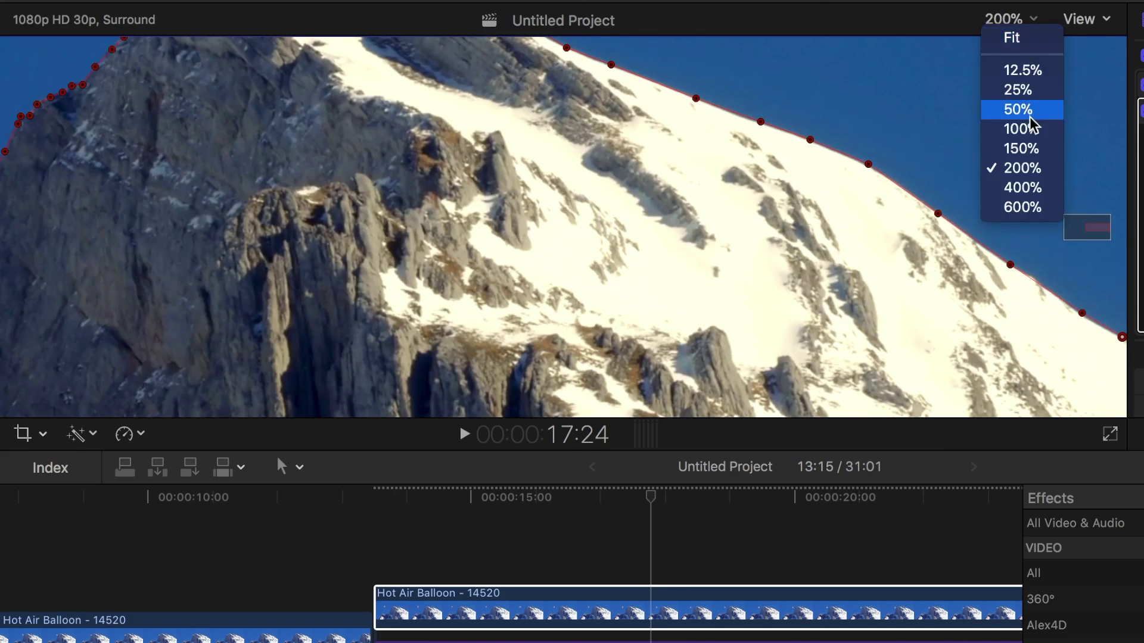
pyautogui.click(1031, 116)
pyautogui.click(845, 307)
pyautogui.click(392, 293)
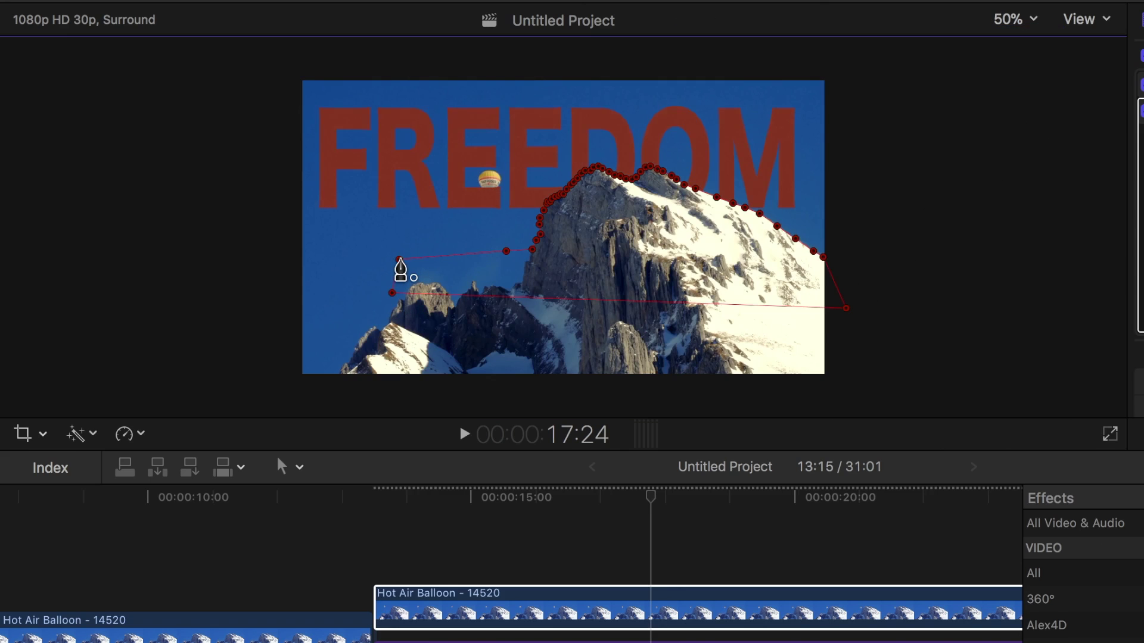
pyautogui.click(1034, 18)
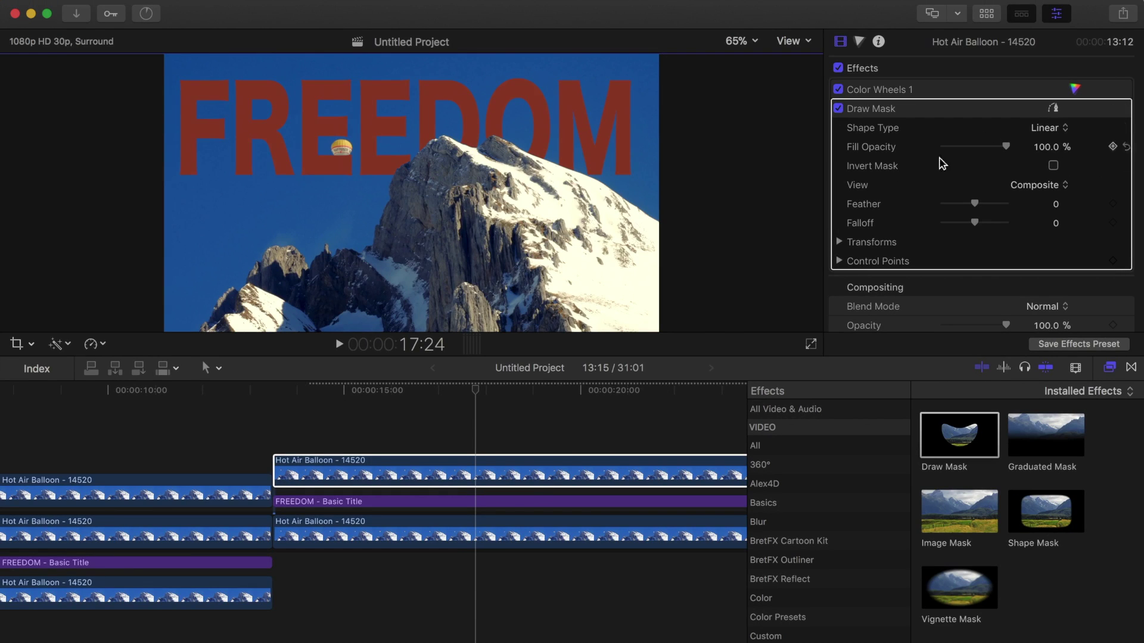
# Step: Option-drag a Hot Air Balloon copy to a new top lane and give it a B-Spline Draw Mask
pyautogui.click(501, 471)
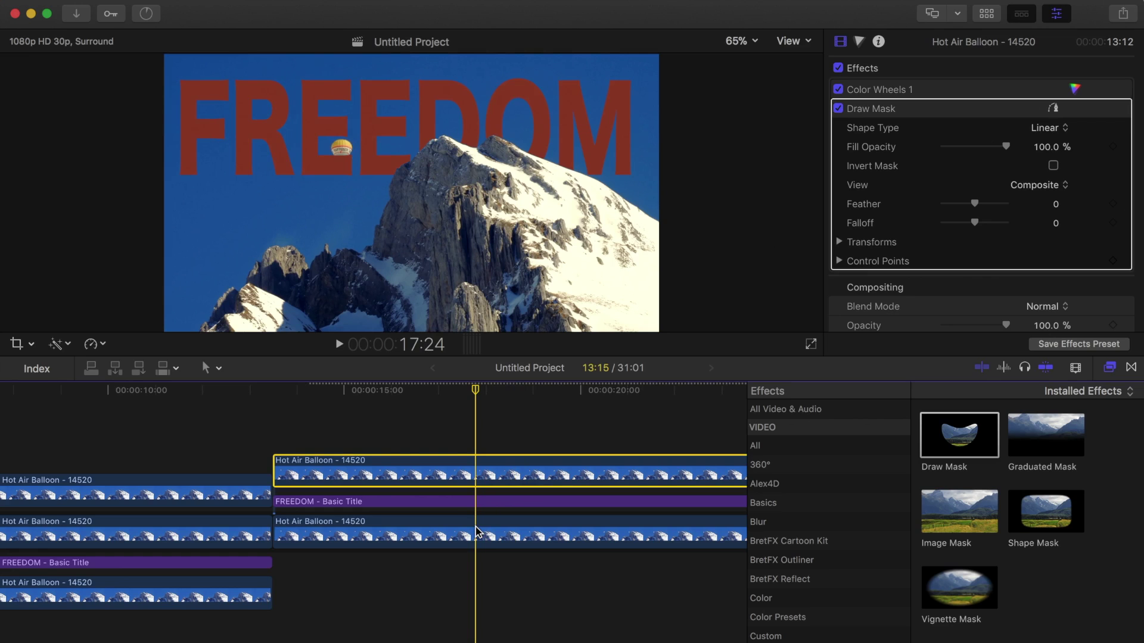
pyautogui.moveTo(478, 533); pyautogui.dragTo(472, 394)
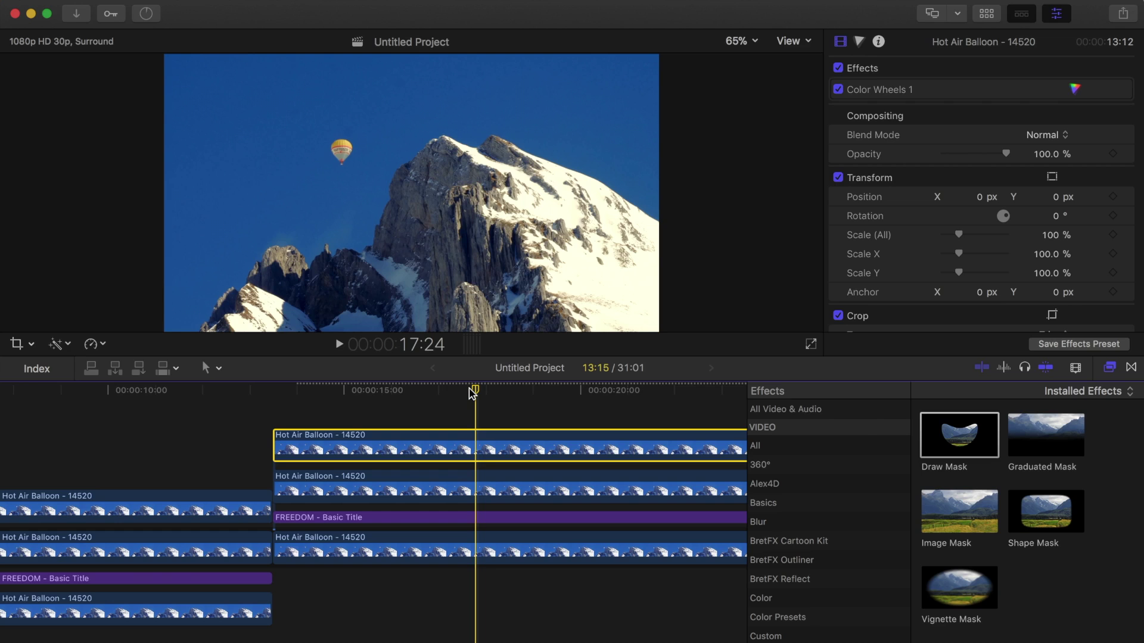
pyautogui.moveTo(958, 435); pyautogui.dragTo(498, 446)
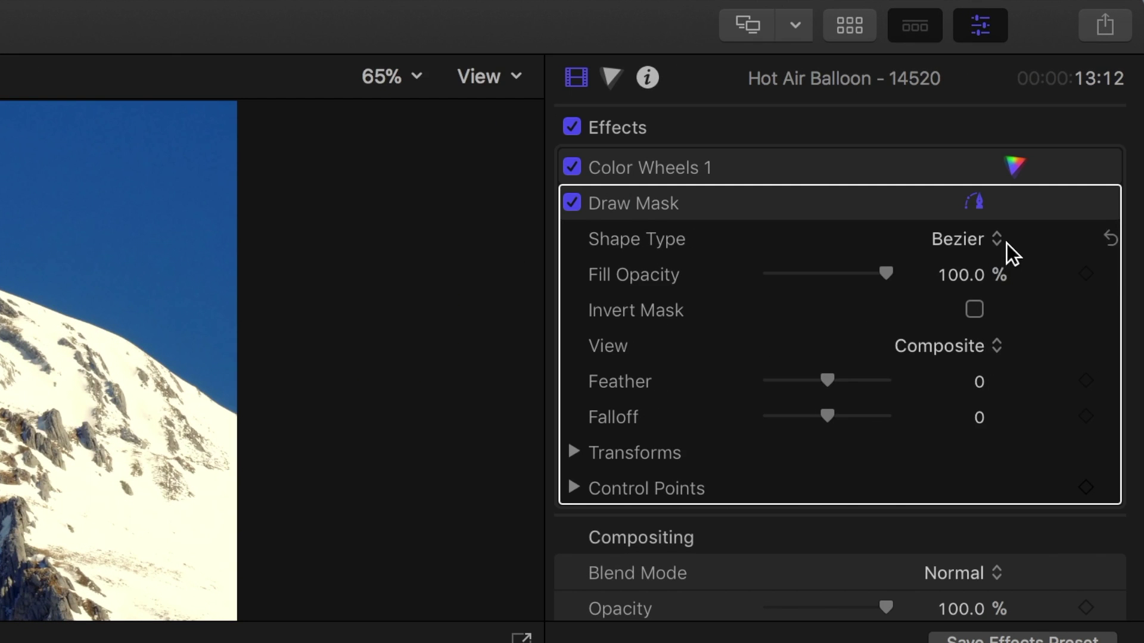
pyautogui.click(1006, 243)
pyautogui.click(998, 264)
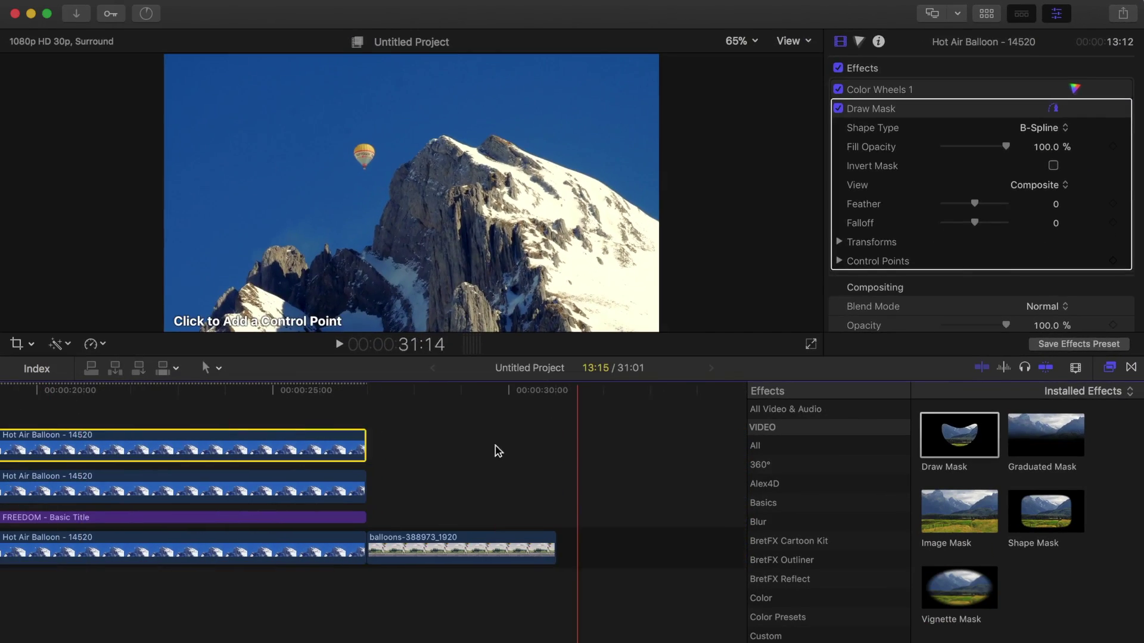
# Step: Apply a Draw Mask to the girl-with-balloons clip and curve its top-left corner outward
pyautogui.click(444, 546)
pyautogui.moveTo(959, 435); pyautogui.dragTo(377, 572)
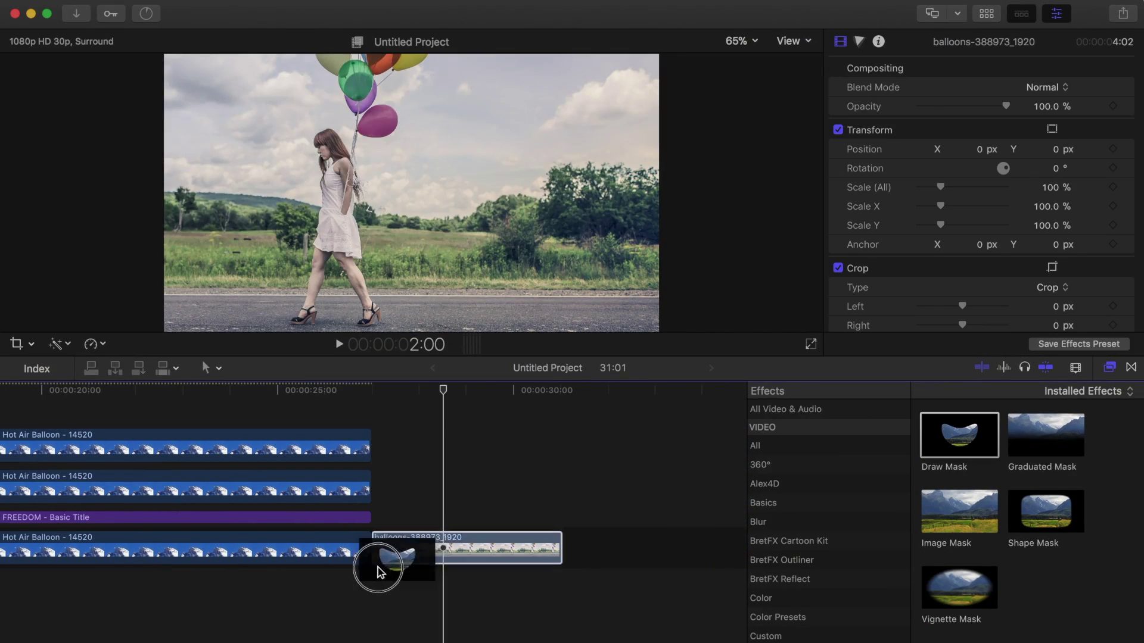
pyautogui.click(1047, 107)
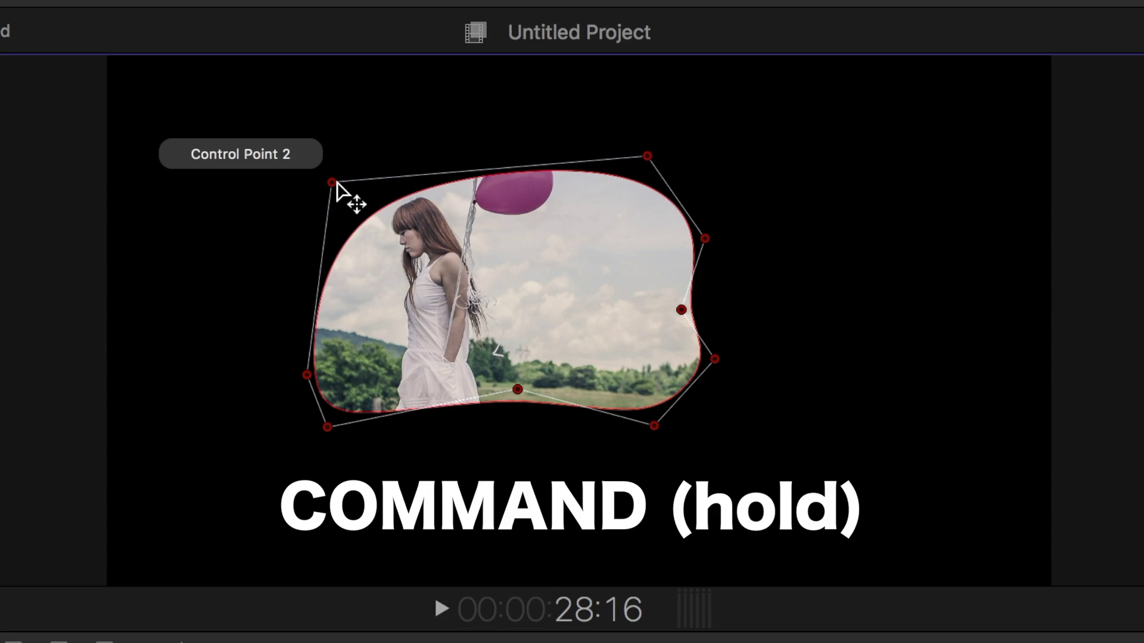
pyautogui.moveTo(336, 183)
pyautogui.mouseDown()
pyautogui.moveTo(310, 145)
pyautogui.moveTo(351, 187)
pyautogui.moveTo(335, 174)
pyautogui.mouseUp()
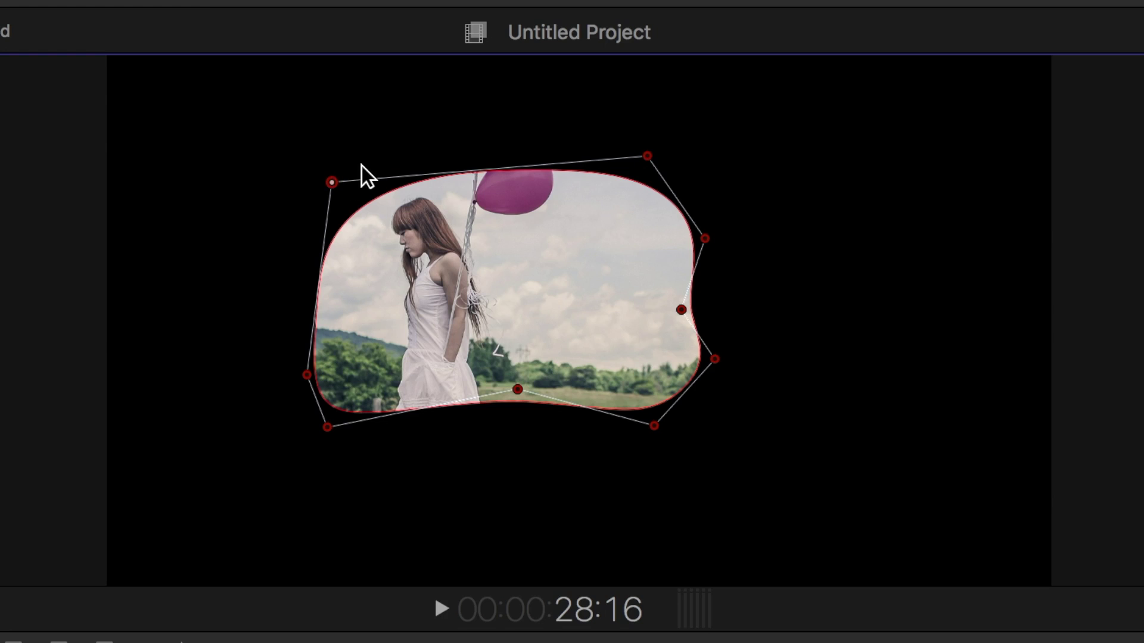
# Step: Set the top-right mask point to Linear, then Smooth, then Very Smooth
pyautogui.rightClick(647, 155)
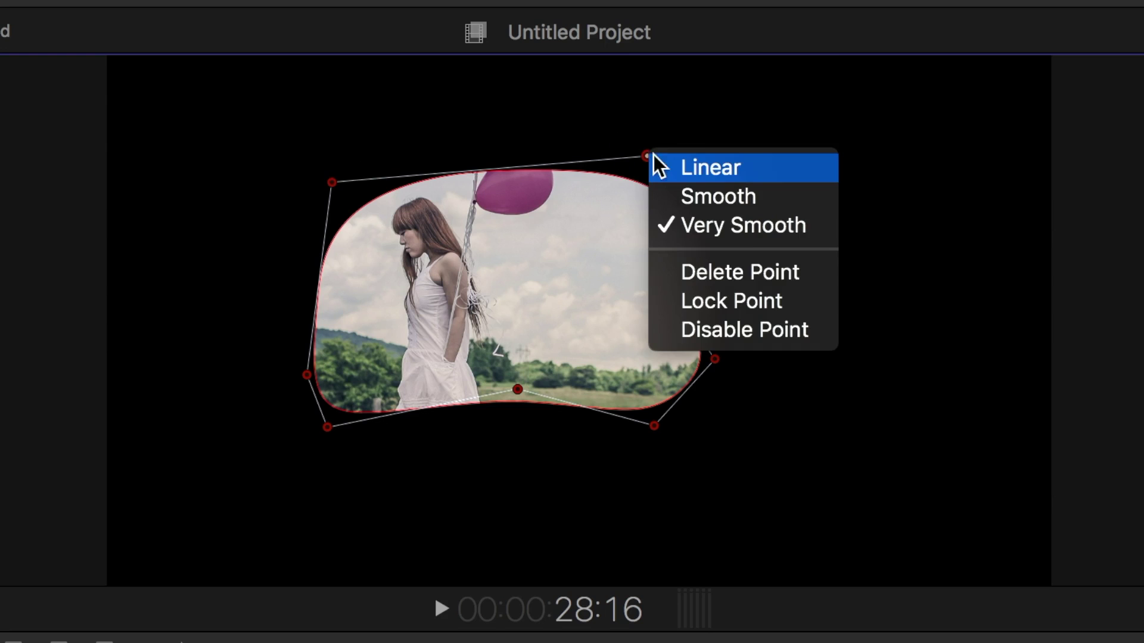
pyautogui.click(673, 167)
pyautogui.rightClick(648, 154)
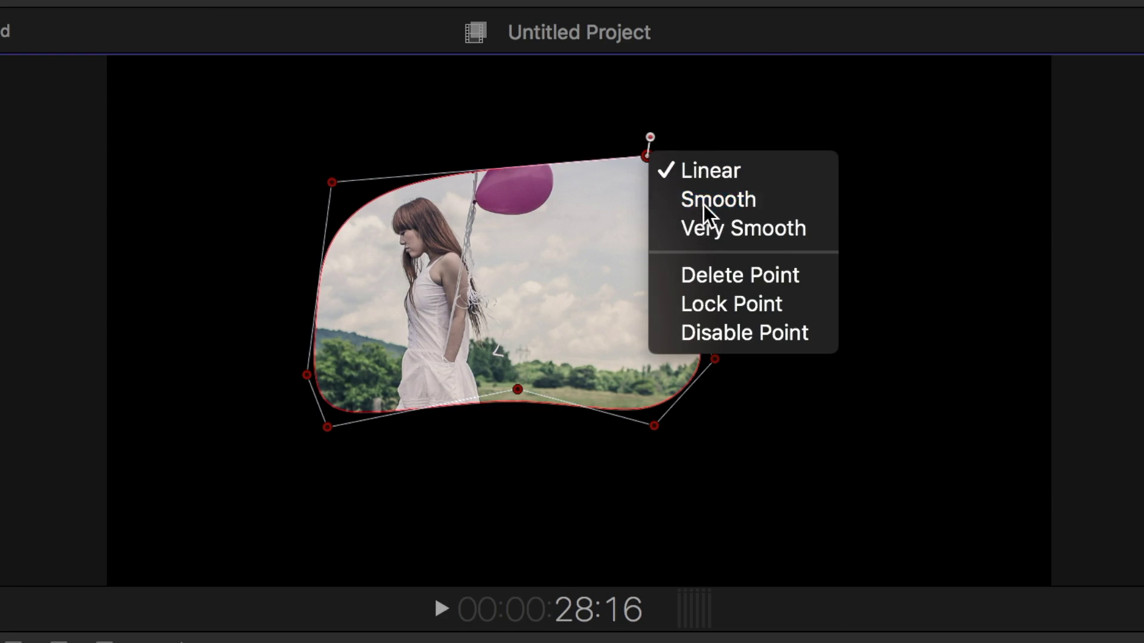
pyautogui.click(702, 202)
pyautogui.rightClick(647, 156)
pyautogui.click(685, 242)
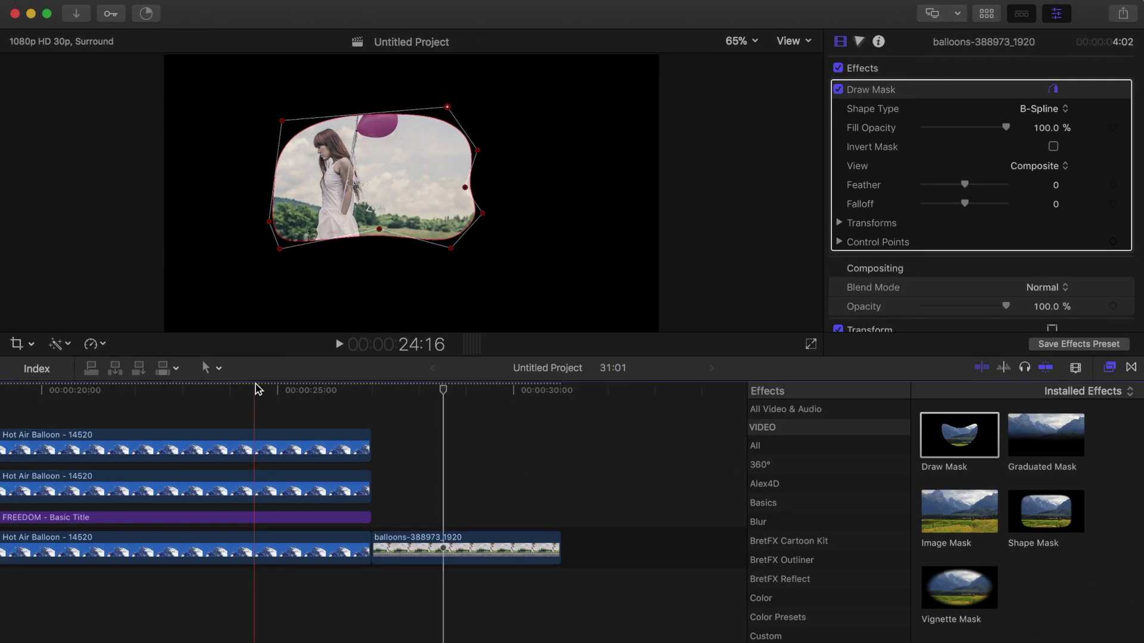
# Step: Zoom into the timeline, select the top Hot Air Balloon clip, and set the viewer to 400%
pyautogui.press('super+equal')
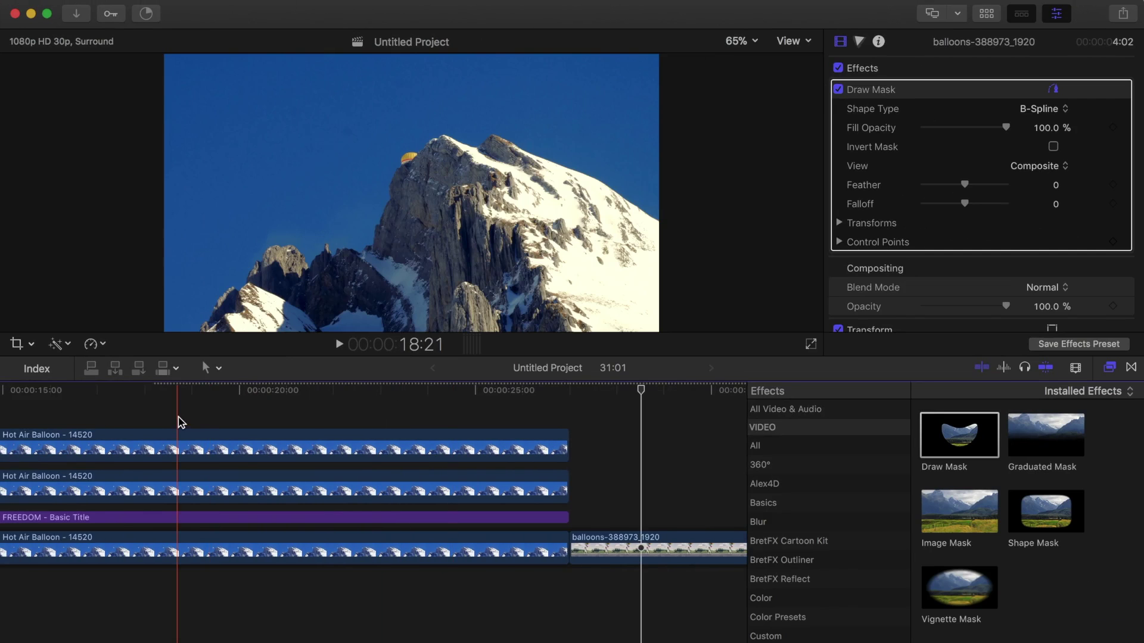
pyautogui.press('super+equal')
pyautogui.click(191, 446)
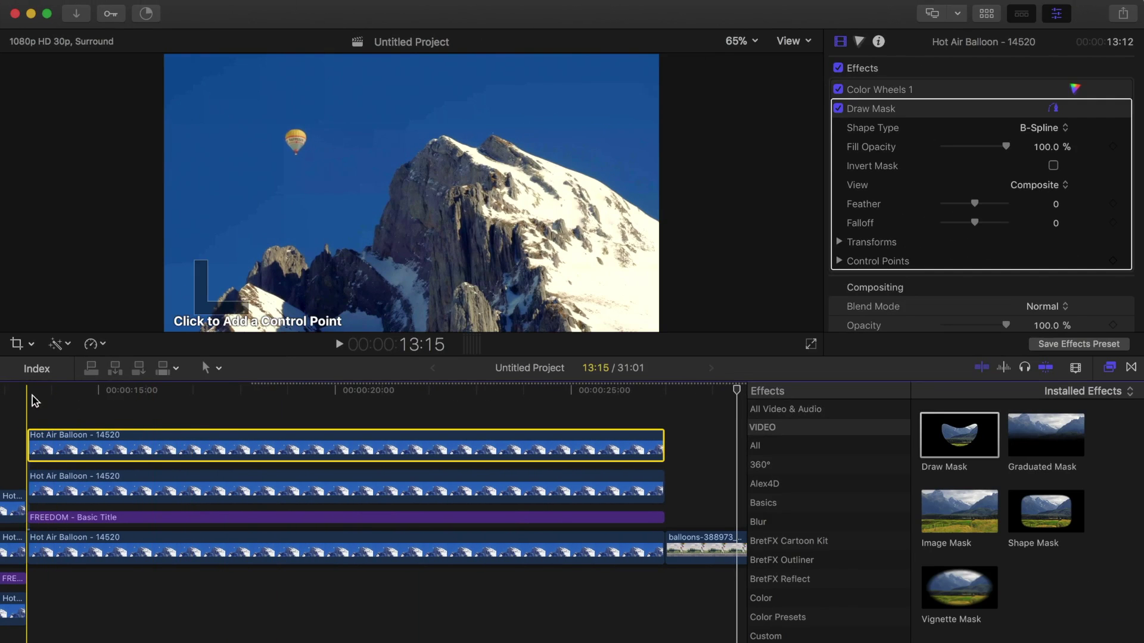
pyautogui.click(740, 42)
pyautogui.click(761, 170)
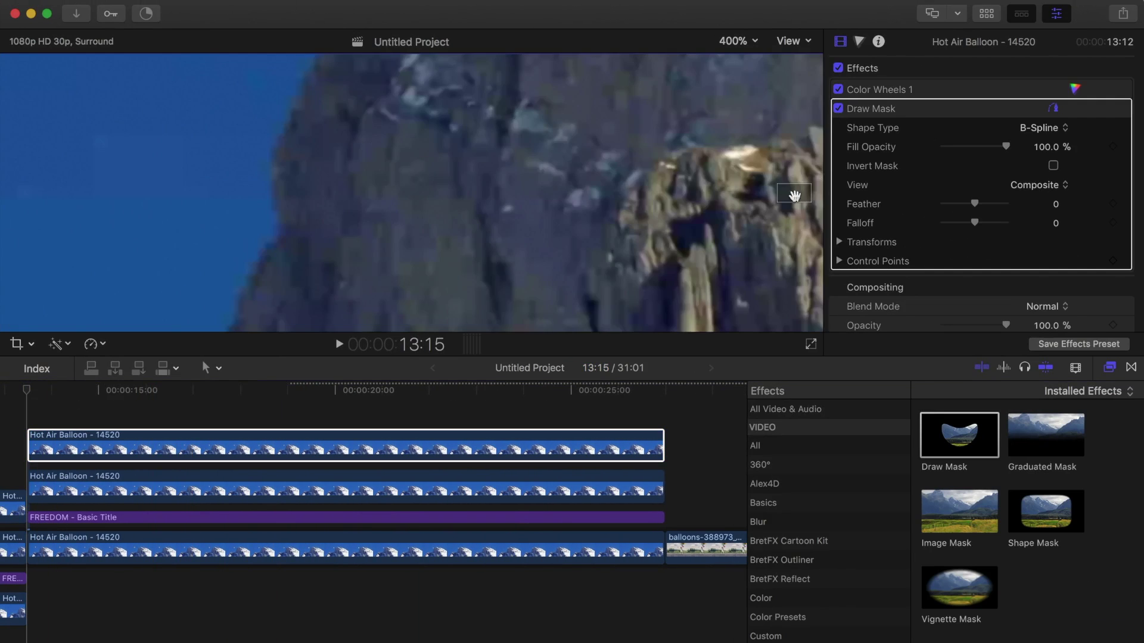
pyautogui.hscroll(-5, 791, 198)
pyautogui.scroll(3, 791, 198)
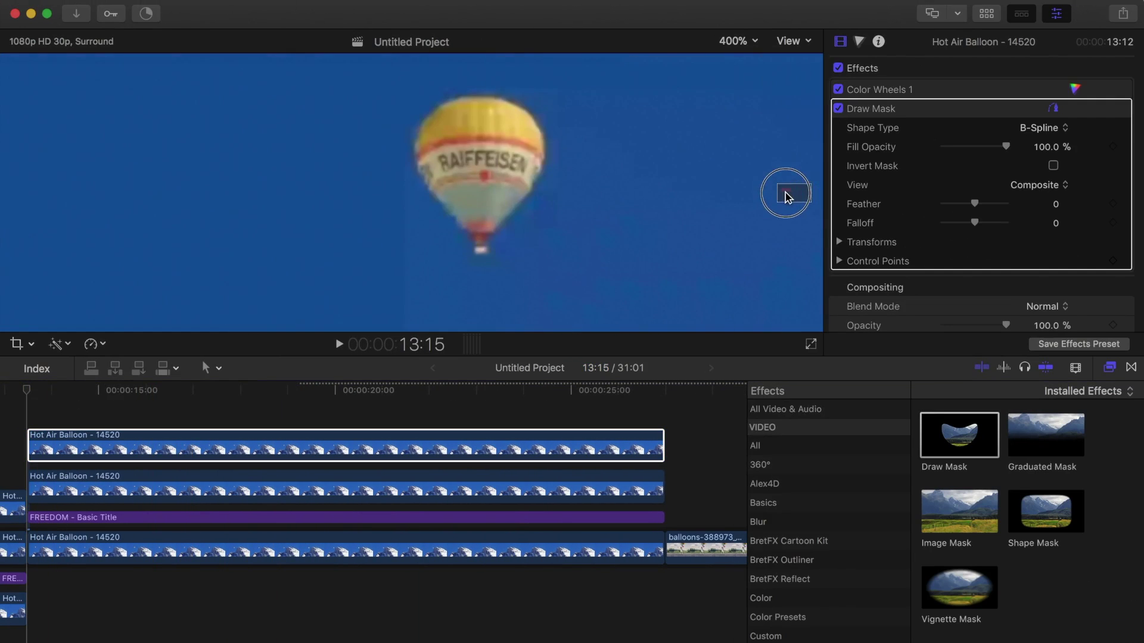
# Step: Place mask points along the balloon's left edge and around its top
pyautogui.click(442, 206)
pyautogui.click(414, 154)
pyautogui.click(417, 127)
pyautogui.click(433, 107)
pyautogui.click(459, 95)
pyautogui.click(483, 95)
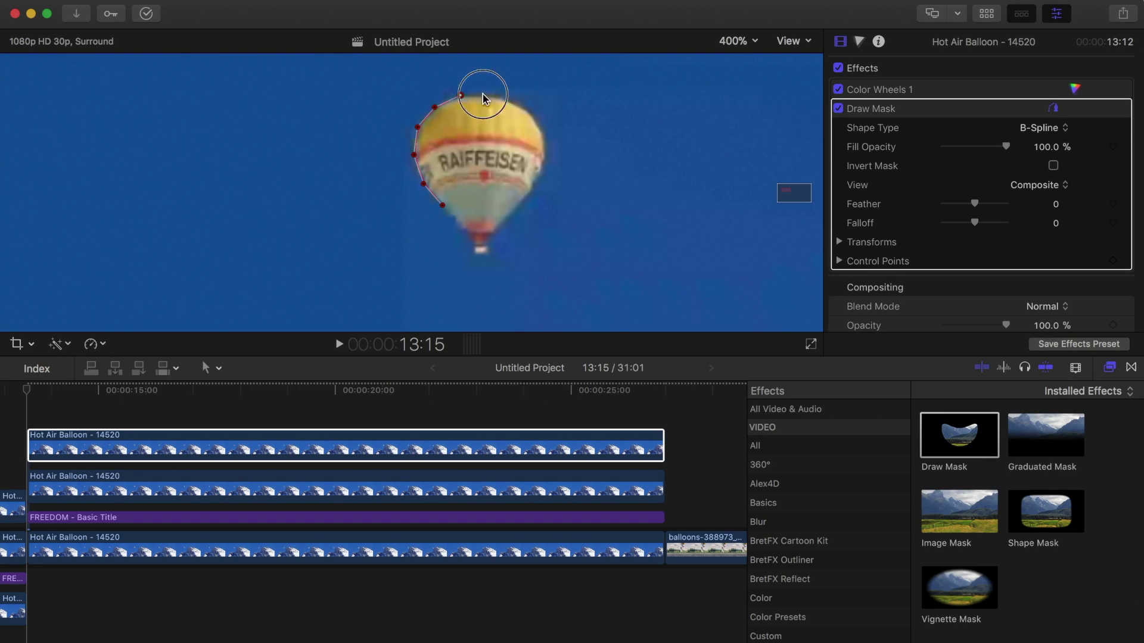
pyautogui.click(518, 105)
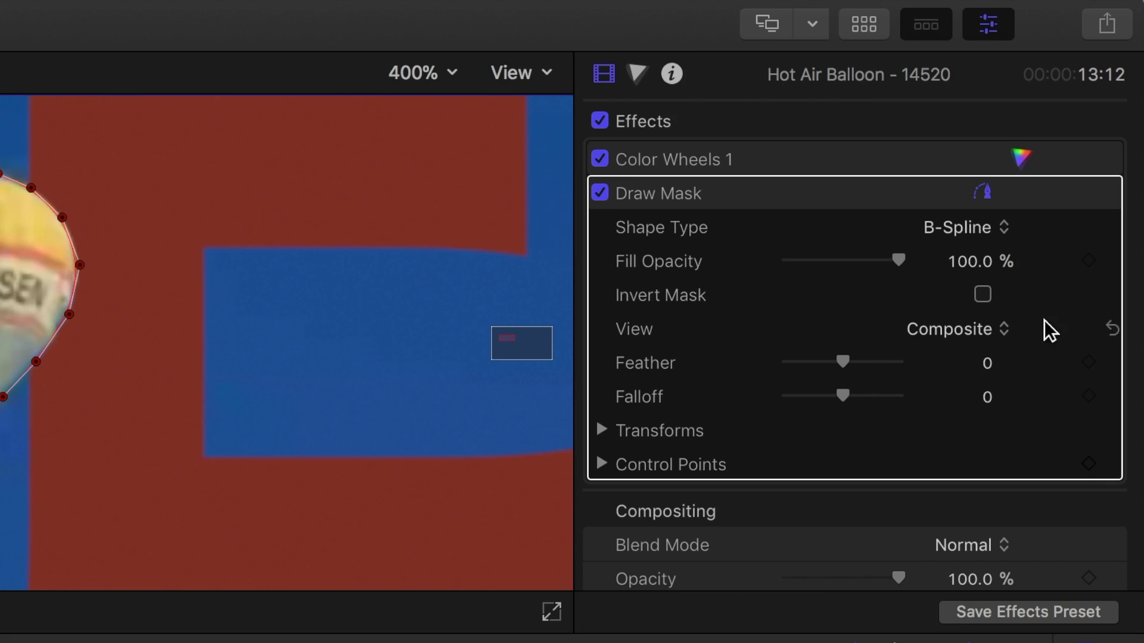
# Step: Keyframe the mask transforms, then at 25:13 move the mask onto the balloon by the peak
pyautogui.click(1090, 464)
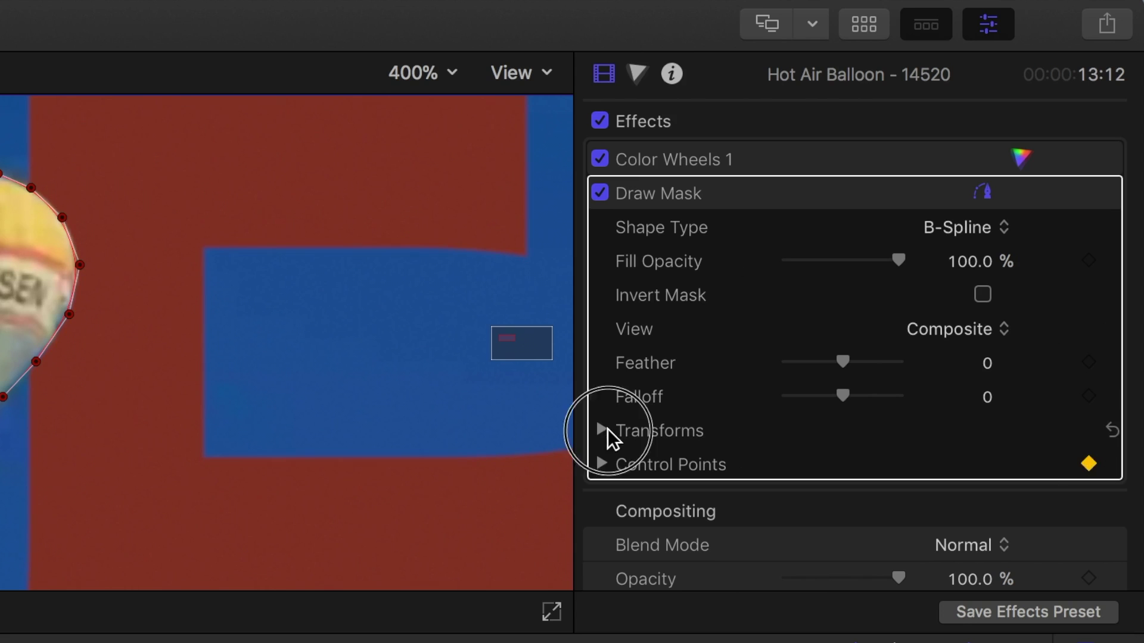
pyautogui.click(602, 431)
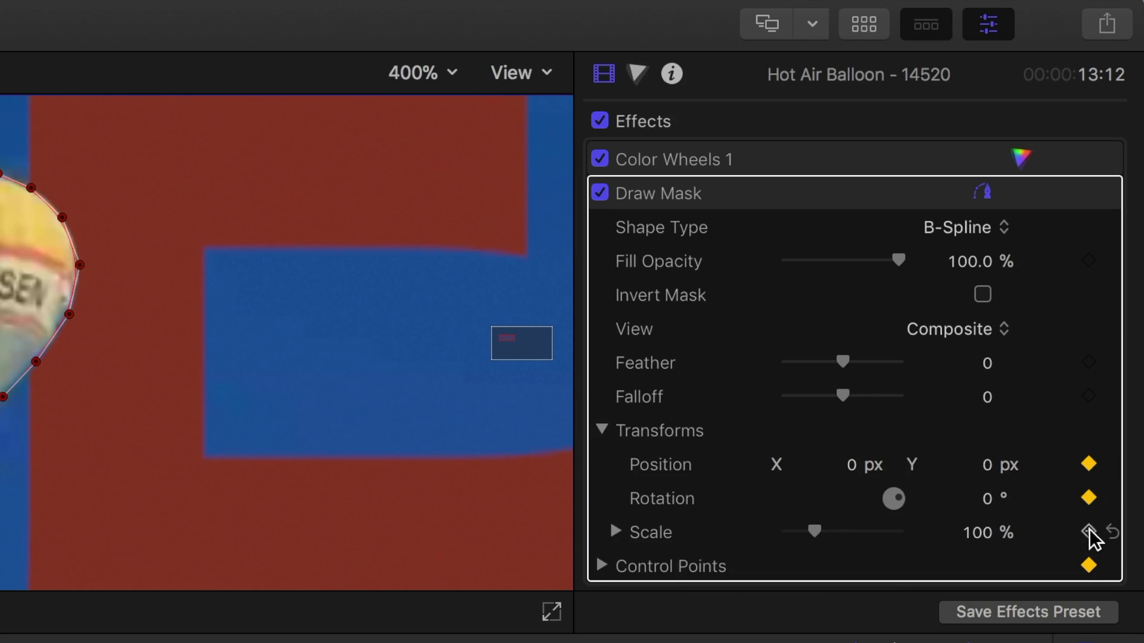
pyautogui.click(742, 40)
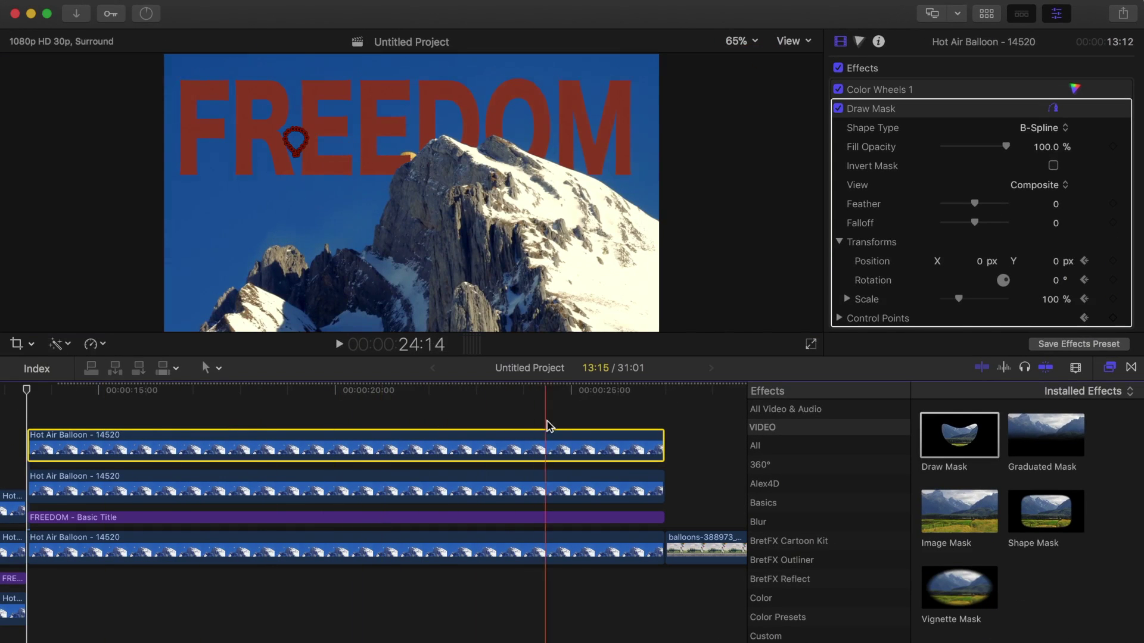
pyautogui.click(590, 428)
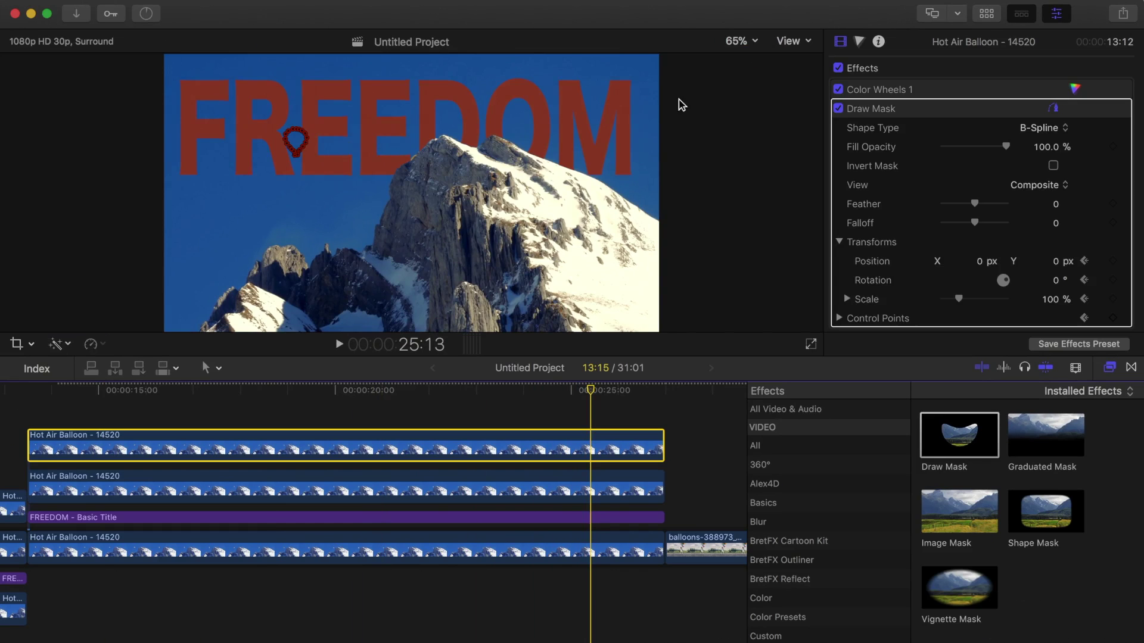
pyautogui.click(741, 42)
pyautogui.click(753, 150)
pyautogui.hscroll(-5, 779, 188)
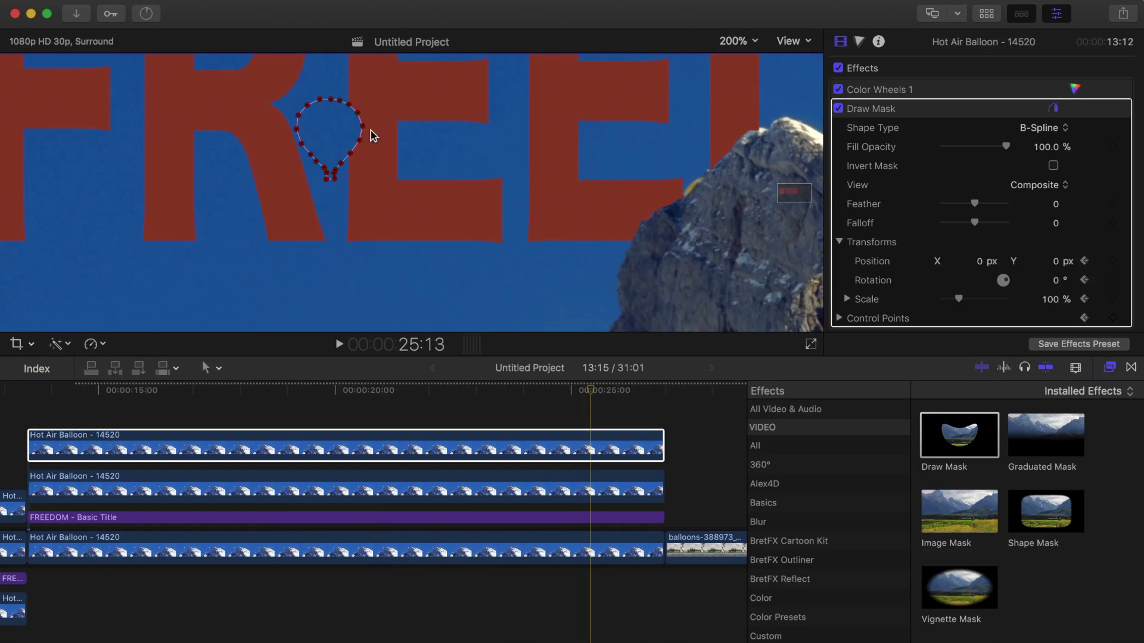
pyautogui.moveTo(327, 130); pyautogui.dragTo(706, 210)
# Step: Reposition the mask over the balloon at an earlier frame and scrub back to check it follows
pyautogui.click(589, 394)
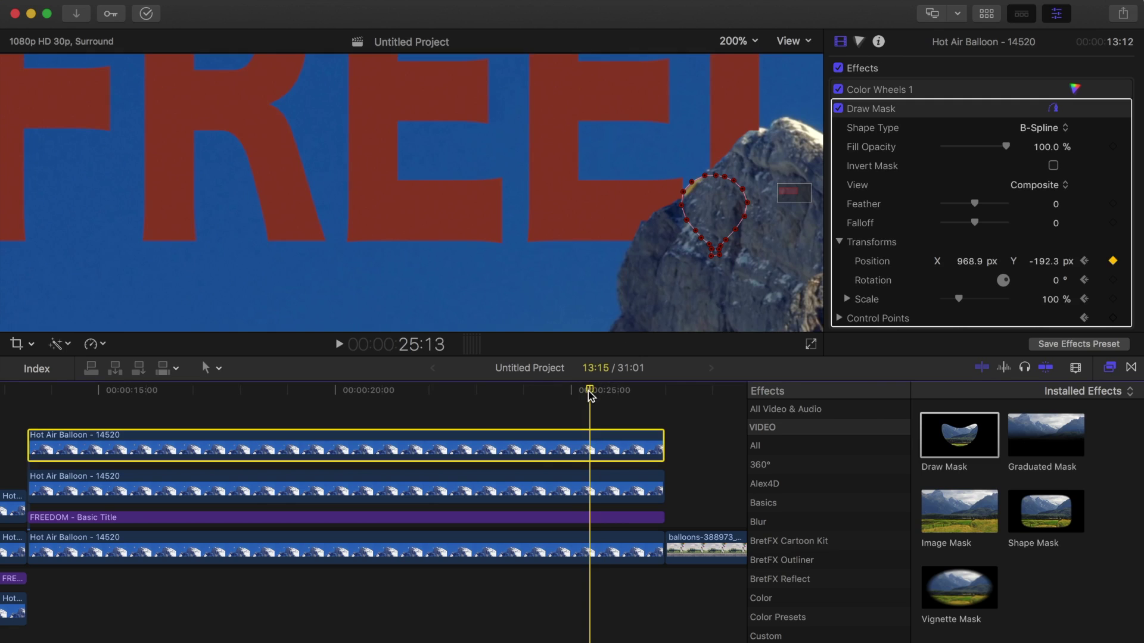
pyautogui.moveTo(589, 393); pyautogui.dragTo(543, 390)
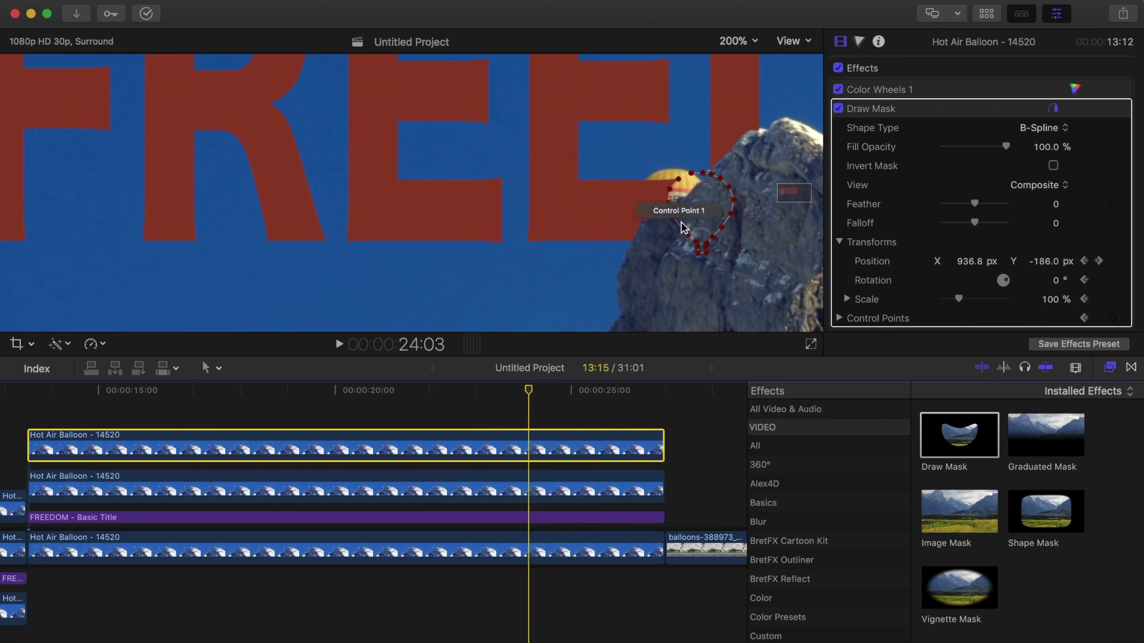
pyautogui.moveTo(681, 227); pyautogui.dragTo(605, 195)
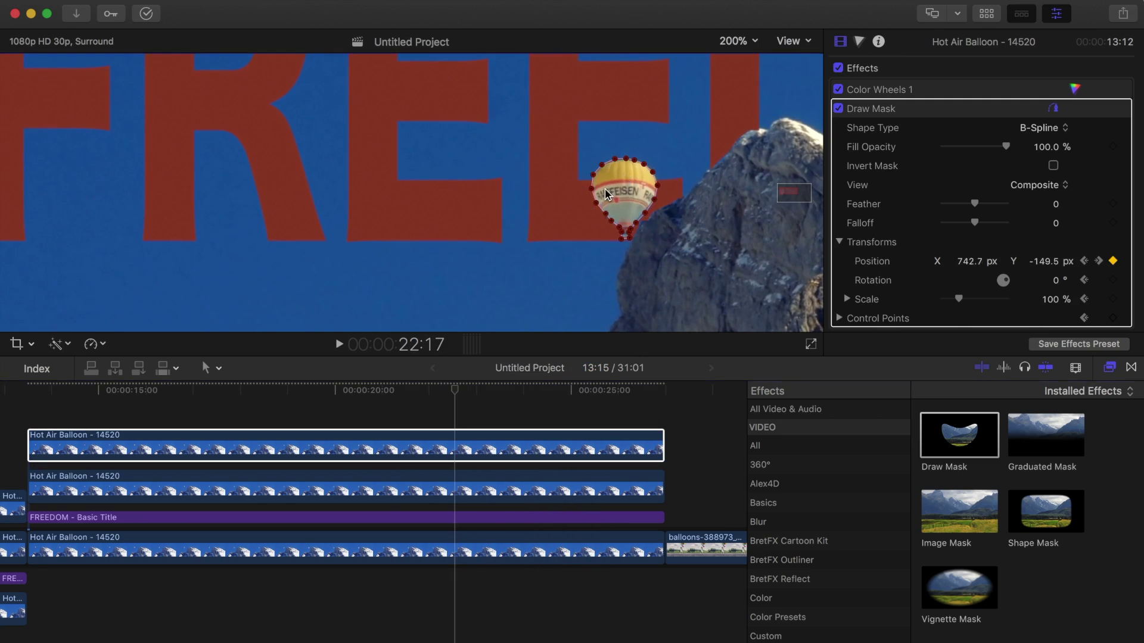
pyautogui.moveTo(385, 391)
pyautogui.mouseDown()
pyautogui.moveTo(35, 396)
pyautogui.moveTo(57, 389)
pyautogui.mouseUp()
pyautogui.click(737, 40)
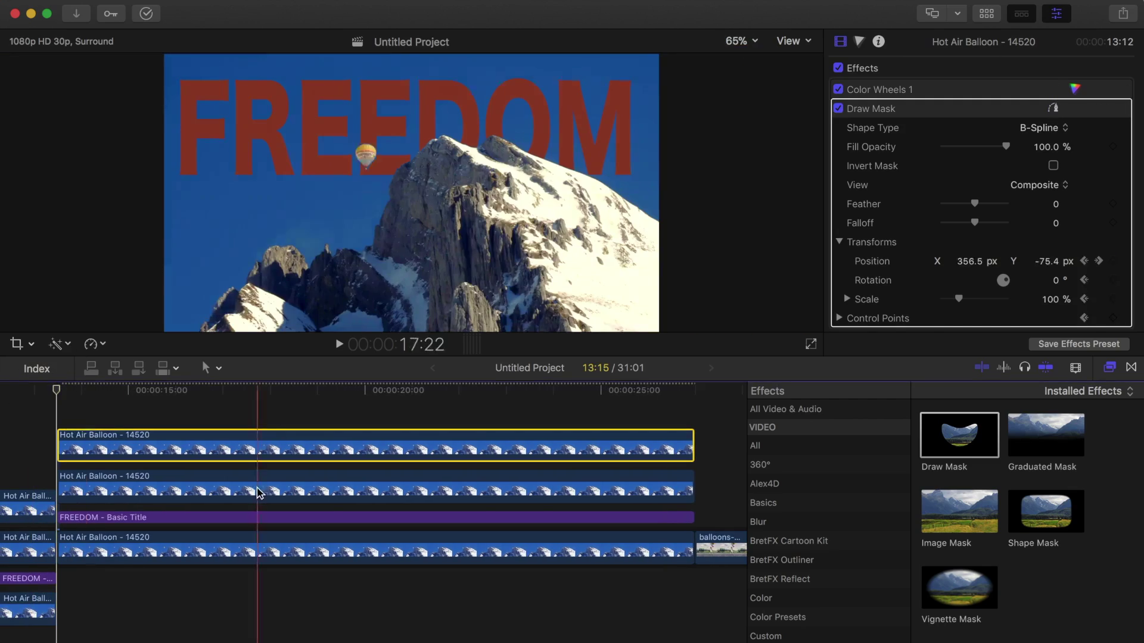